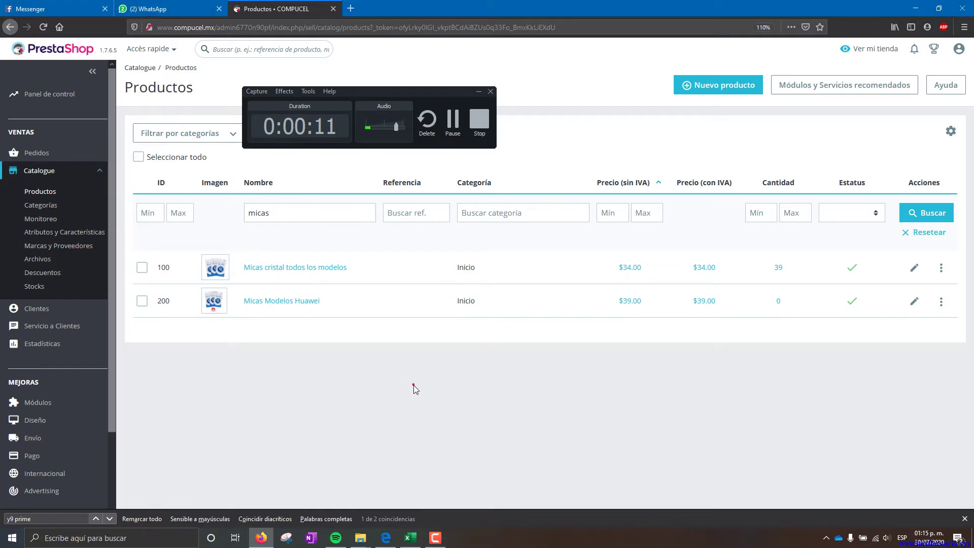
# Open the Micas Modelos Huawei product for editing from the product list
pyautogui.click(477, 92)
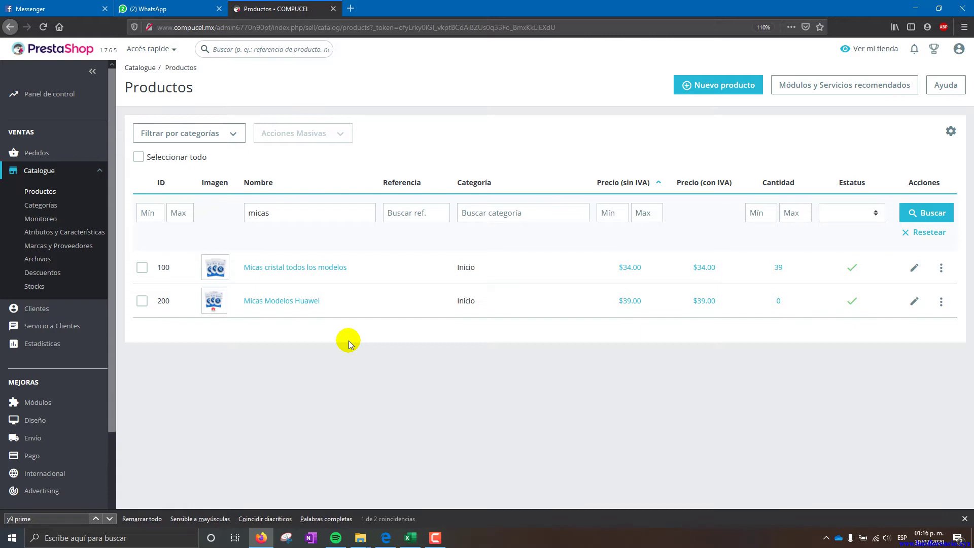
pyautogui.click(282, 300)
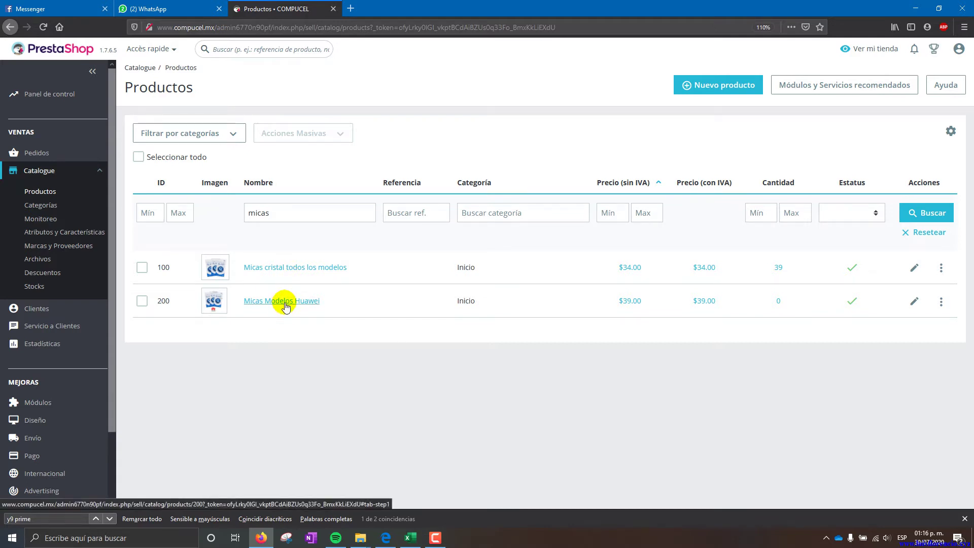
pyautogui.click(913, 305)
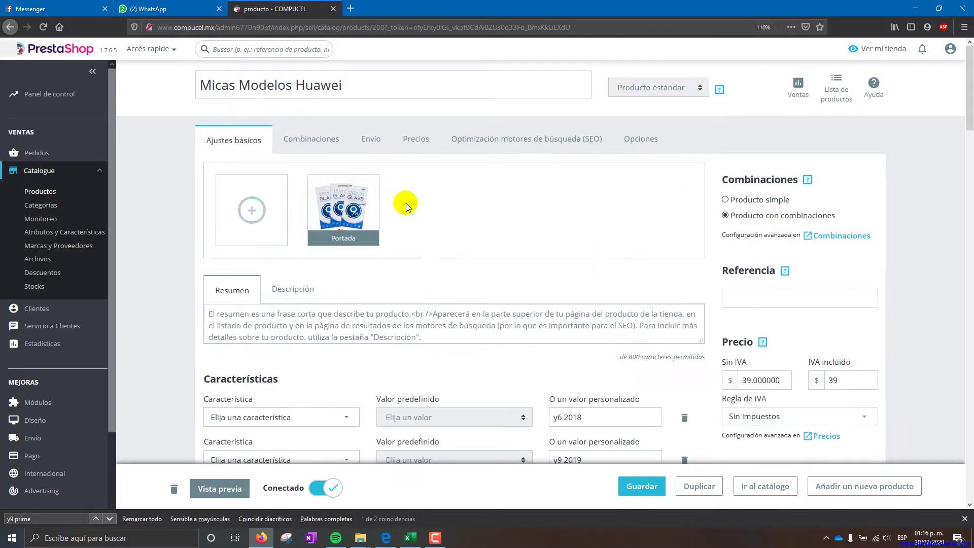
# Examine the product's basic settings, including its image, the list of custom feature values and the category tree
pyautogui.scroll(-2, 543, 238)
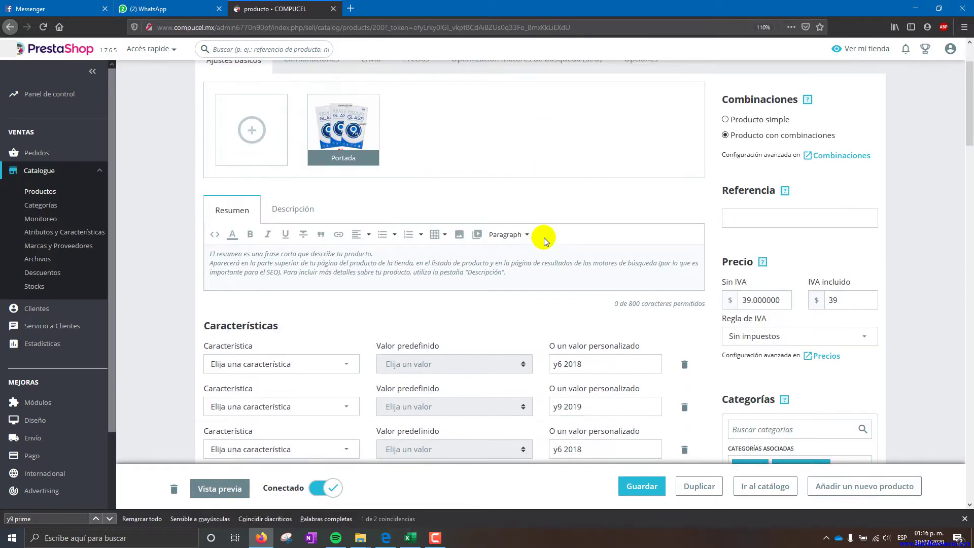
pyautogui.scroll(2, 483, 139)
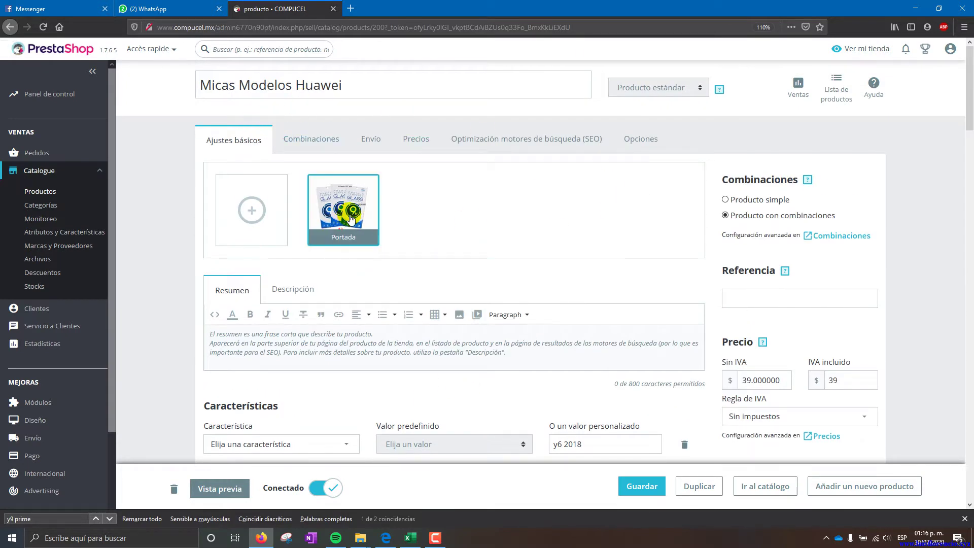
pyautogui.scroll(-1, 385, 290)
pyautogui.scroll(-5, 385, 290)
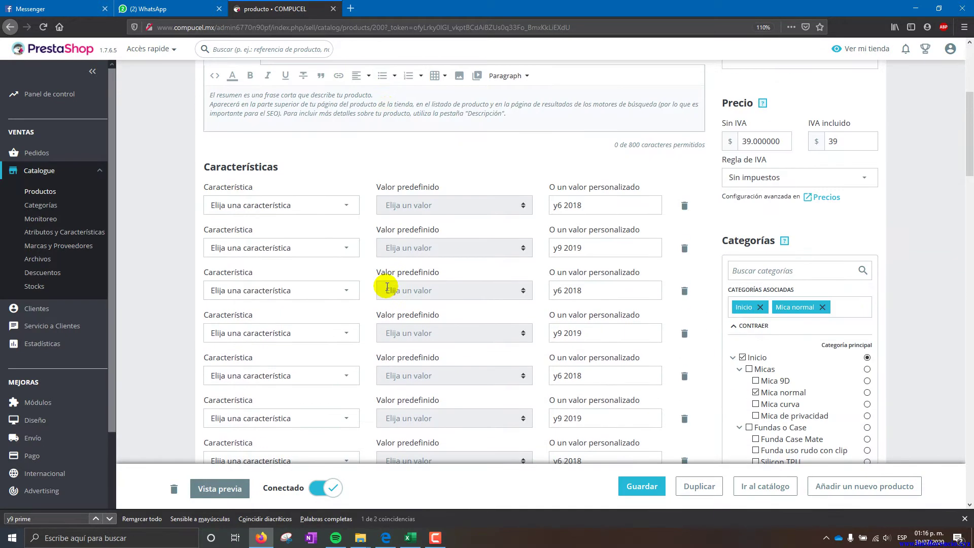
pyautogui.scroll(6, 384, 284)
pyautogui.scroll(-10, 400, 276)
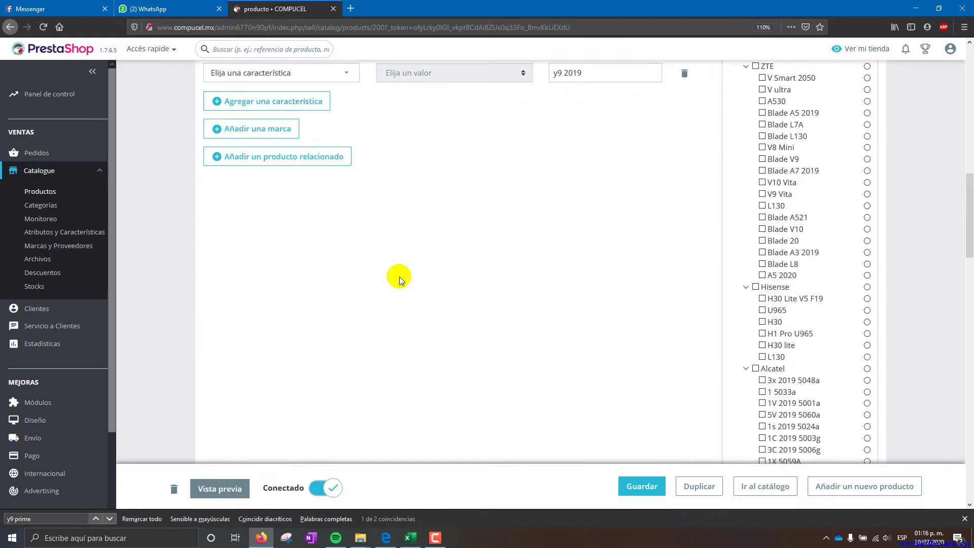
pyautogui.scroll(5, 399, 276)
pyautogui.scroll(-10, 407, 273)
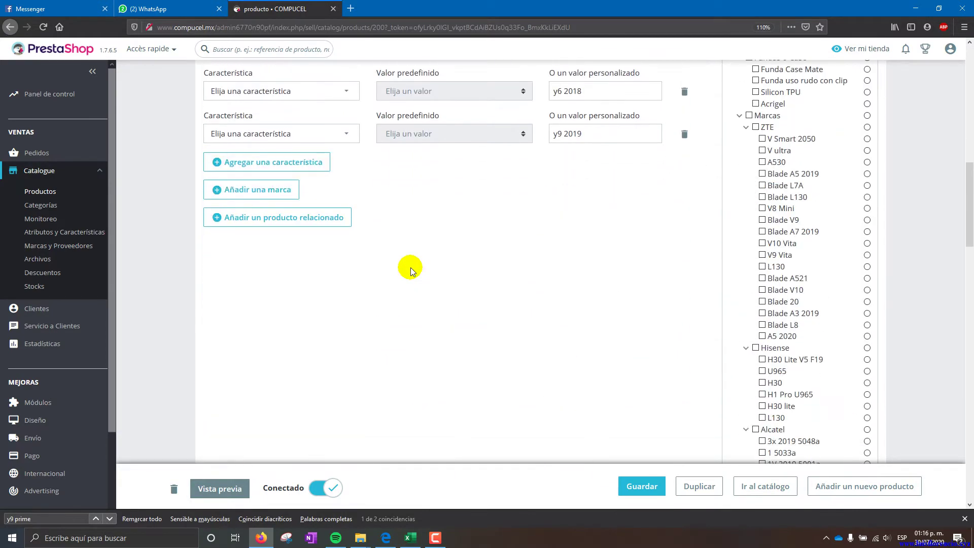
pyautogui.scroll(12, 407, 273)
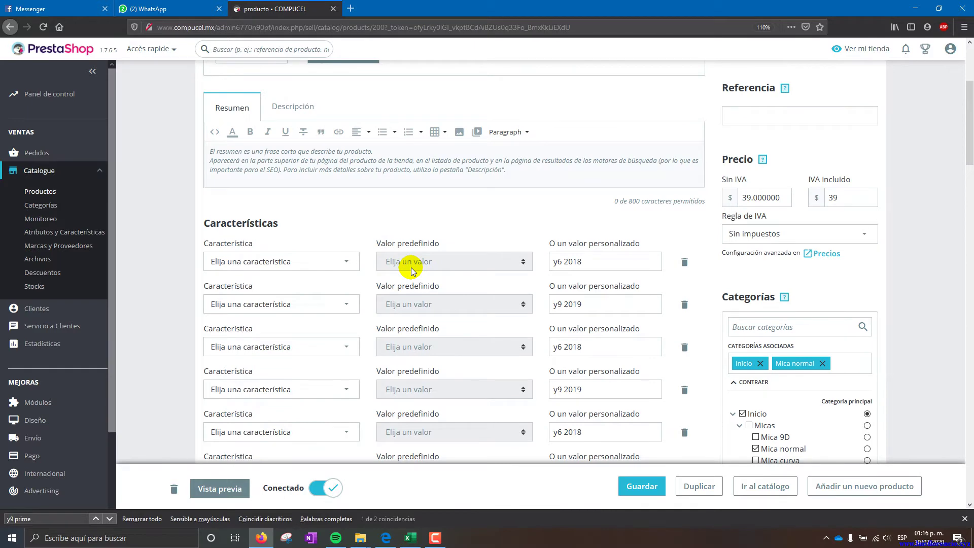
pyautogui.scroll(-10, 411, 267)
pyautogui.scroll(4, 409, 268)
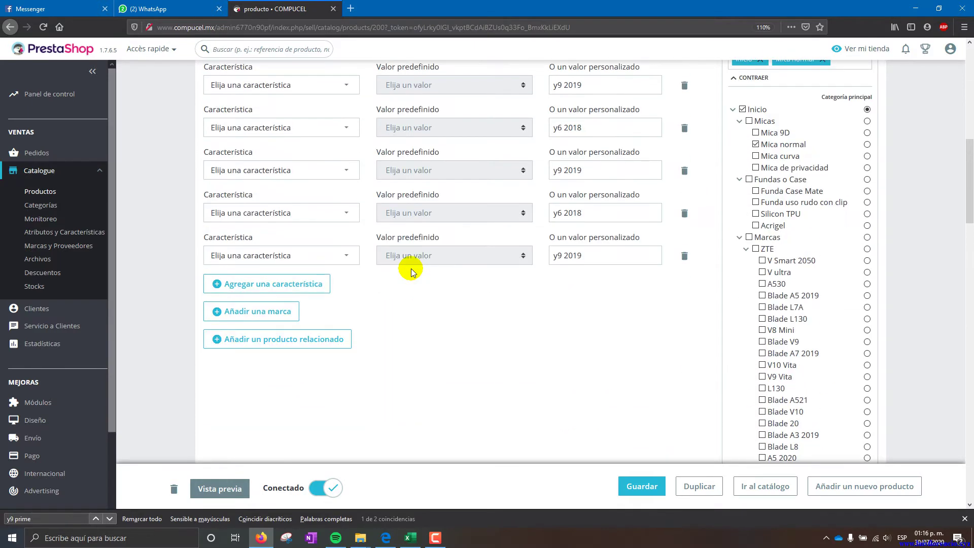
# Open the store's attributes list and check the Modelos Micas Huawei selector on the storefront product page in Edge
pyautogui.click(58, 233)
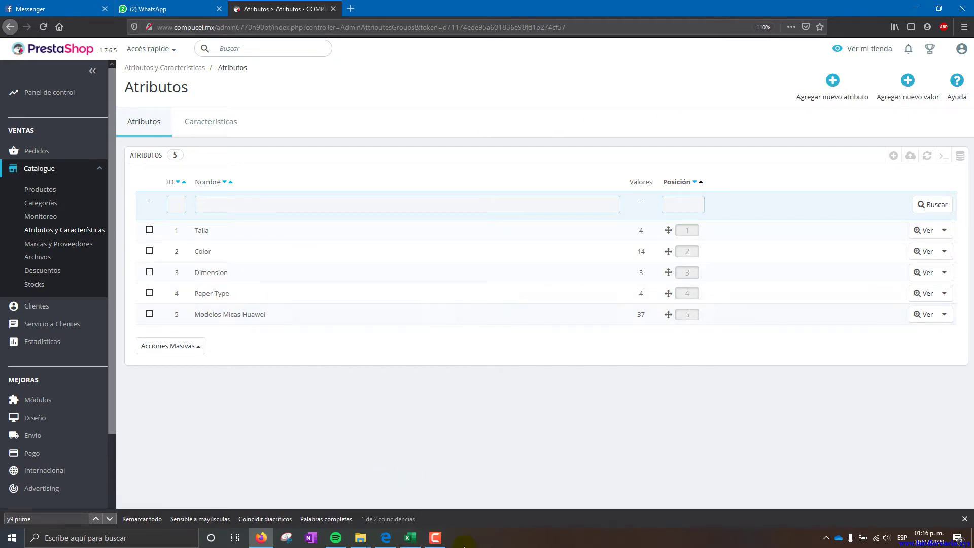
pyautogui.click(385, 538)
pyautogui.scroll(3, 520, 281)
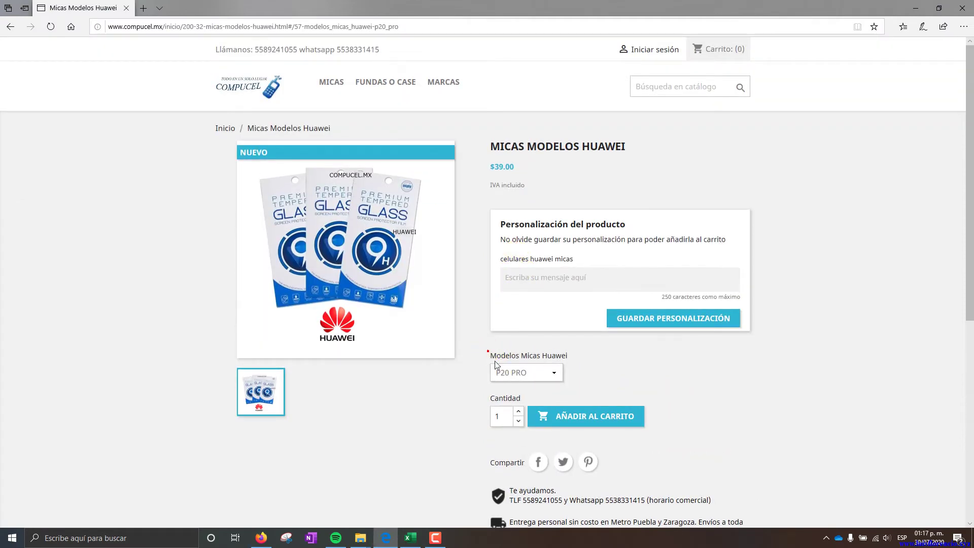
pyautogui.click(915, 8)
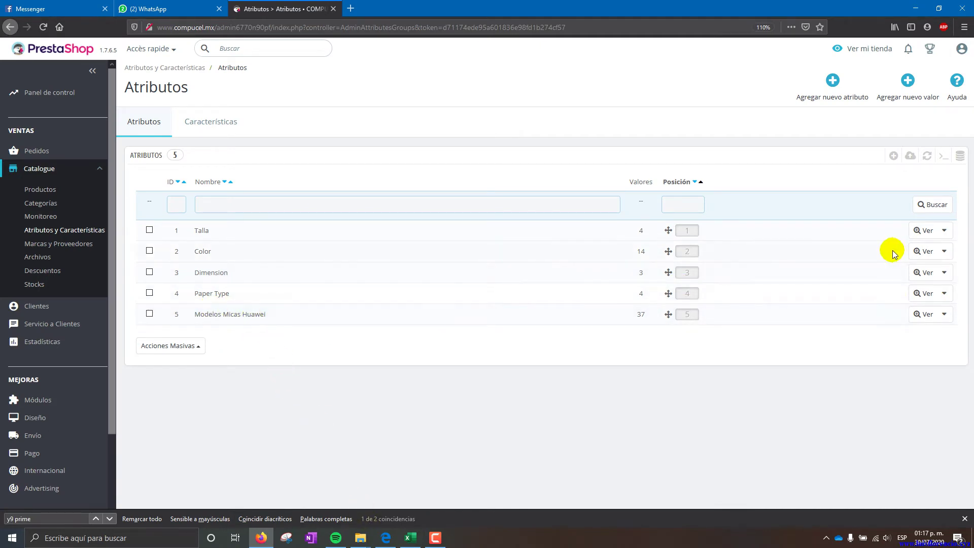
# Open the values of the Modelos Micas Huawei attribute
pyautogui.click(914, 315)
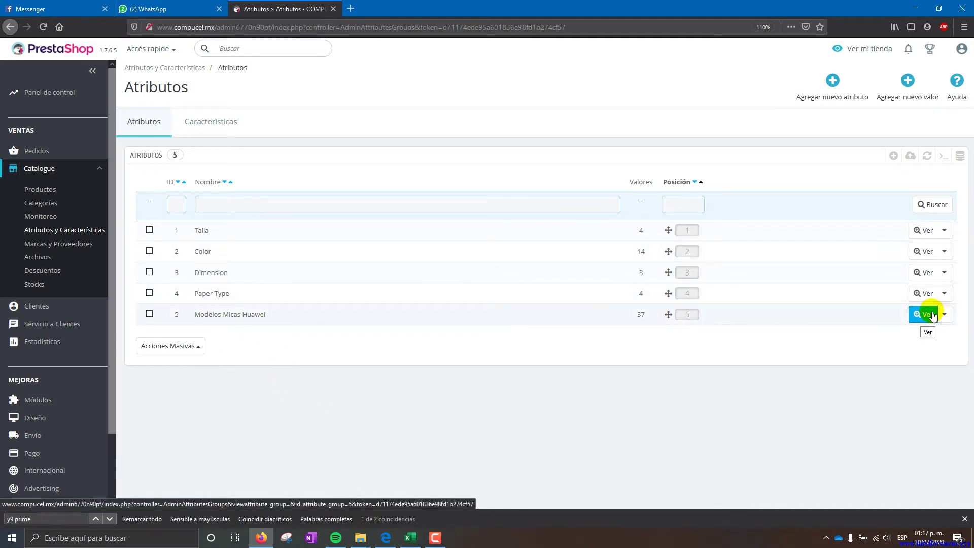
pyautogui.click(944, 314)
pyautogui.click(920, 316)
pyautogui.click(921, 315)
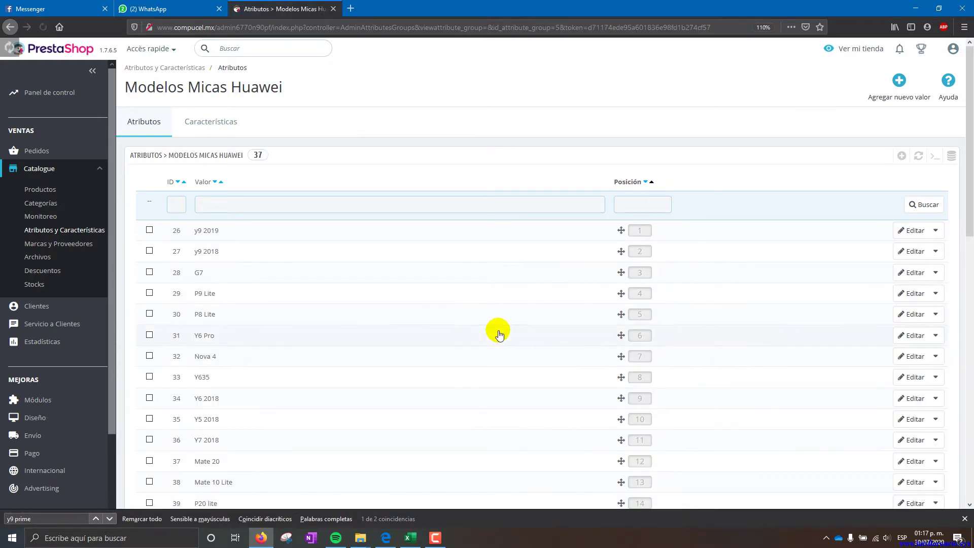
# Examine the full list of phone models defined as values of the Modelos Micas Huawei attribute
pyautogui.scroll(-10, 336, 285)
pyautogui.scroll(3, 338, 290)
pyautogui.scroll(10, 337, 285)
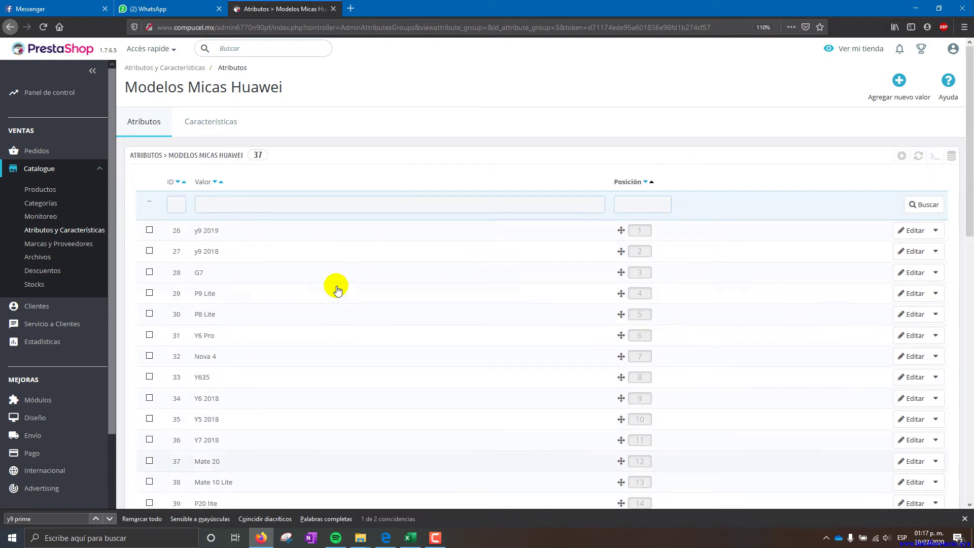
pyautogui.scroll(-10, 267, 302)
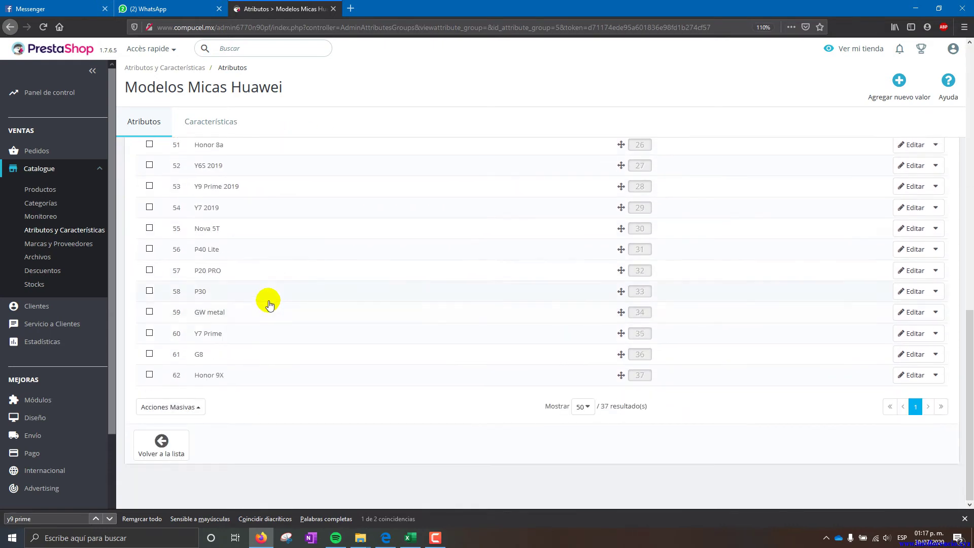
pyautogui.scroll(10, 269, 304)
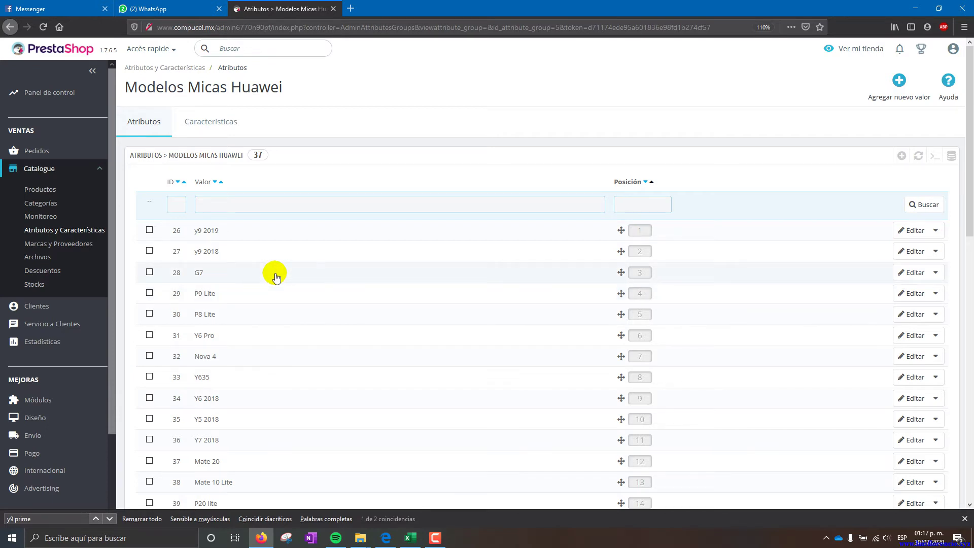
pyautogui.scroll(-4, 275, 276)
pyautogui.scroll(3, 276, 264)
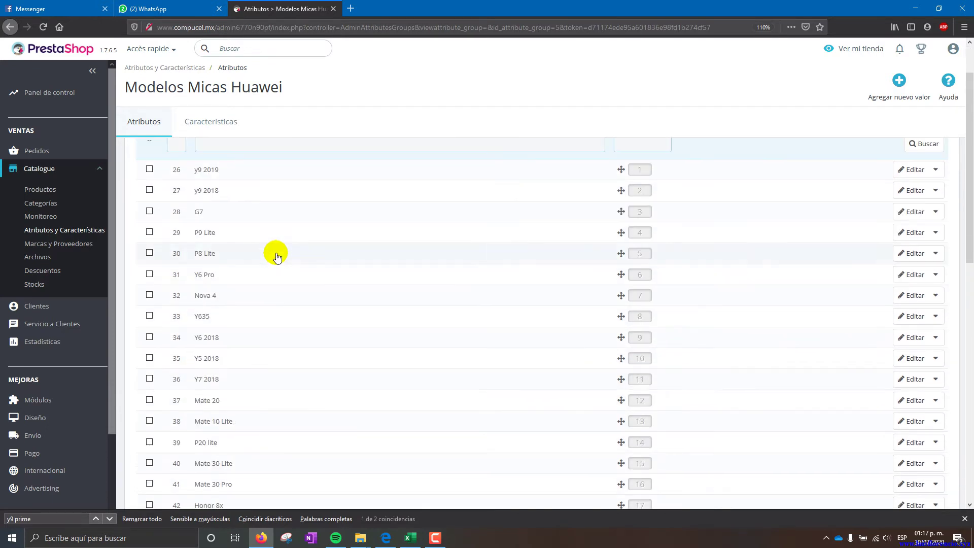
pyautogui.scroll(2, 240, 202)
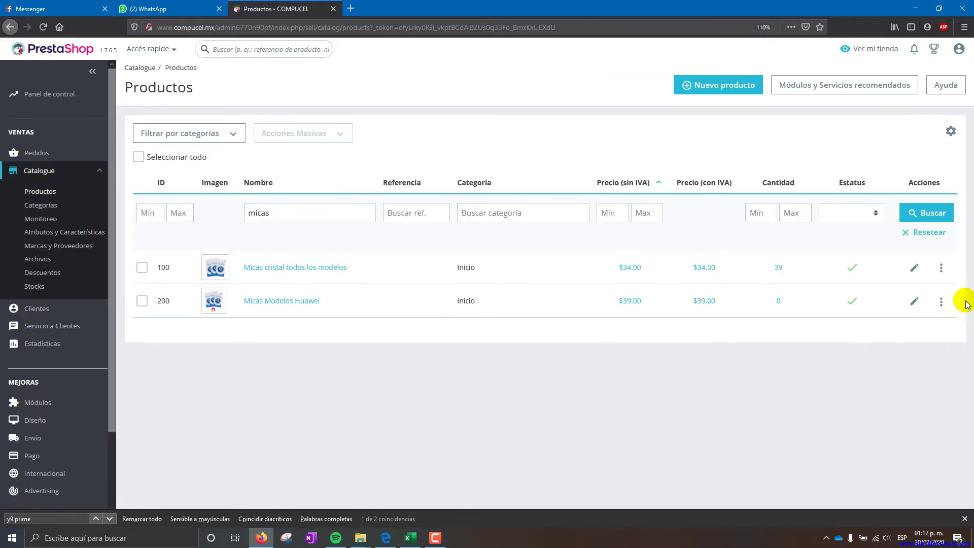
# Reopen the Micas Modelos Huawei product and generate its combinations from the attribute entry "Modelos Micas Huawei : Todos"
pyautogui.click(919, 305)
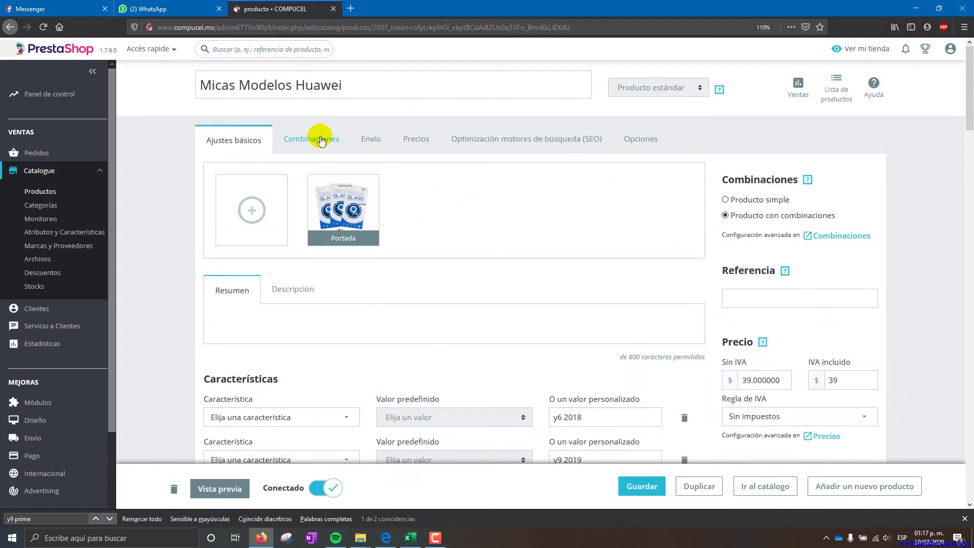
pyautogui.click(320, 139)
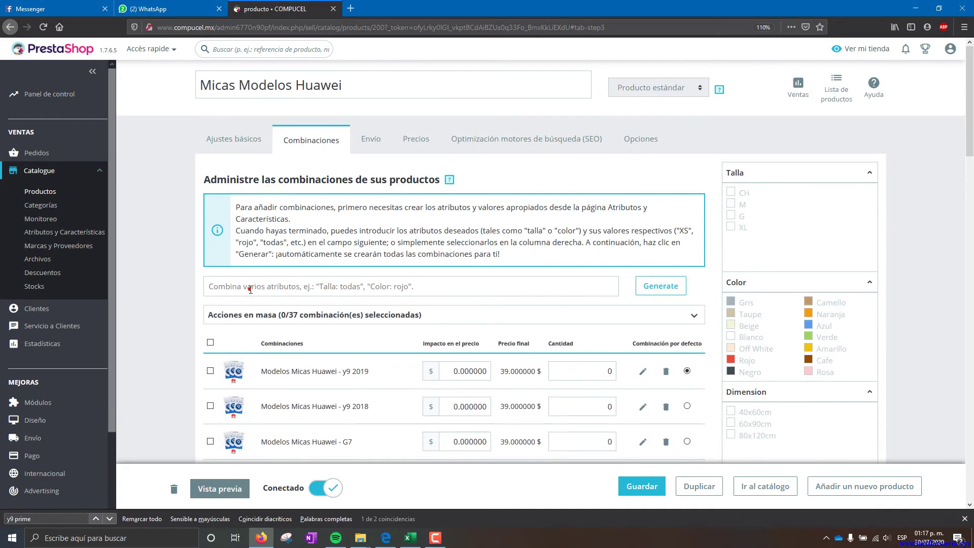
pyautogui.write('micas')
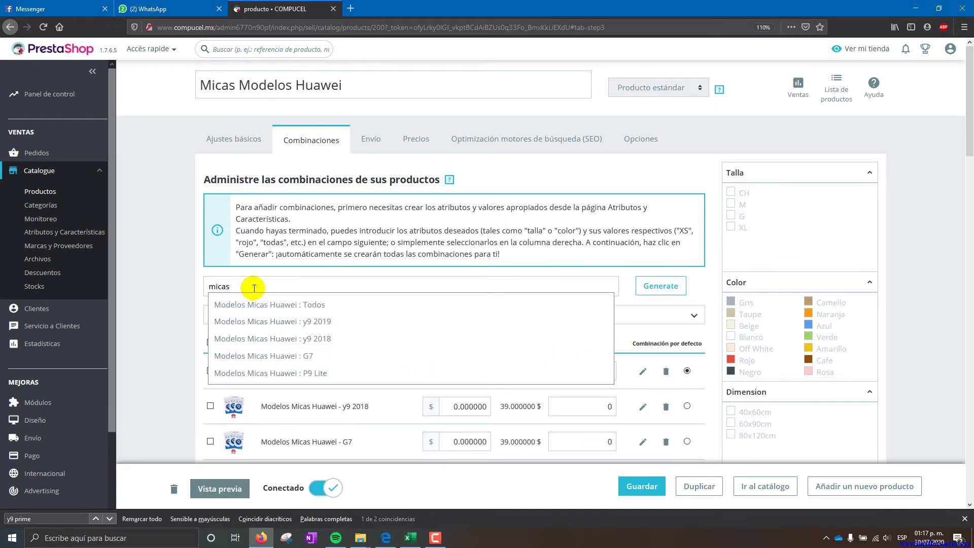
pyautogui.click(257, 304)
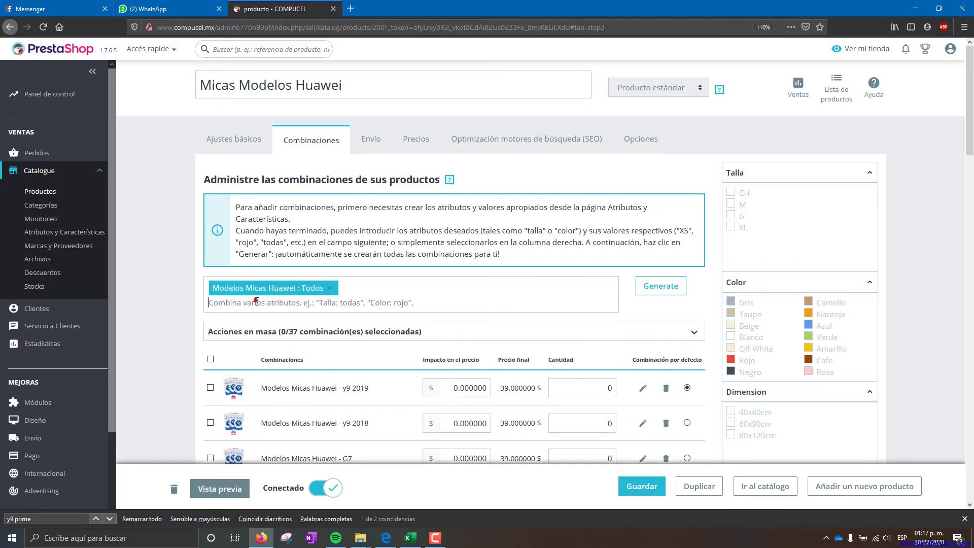
pyautogui.click(660, 287)
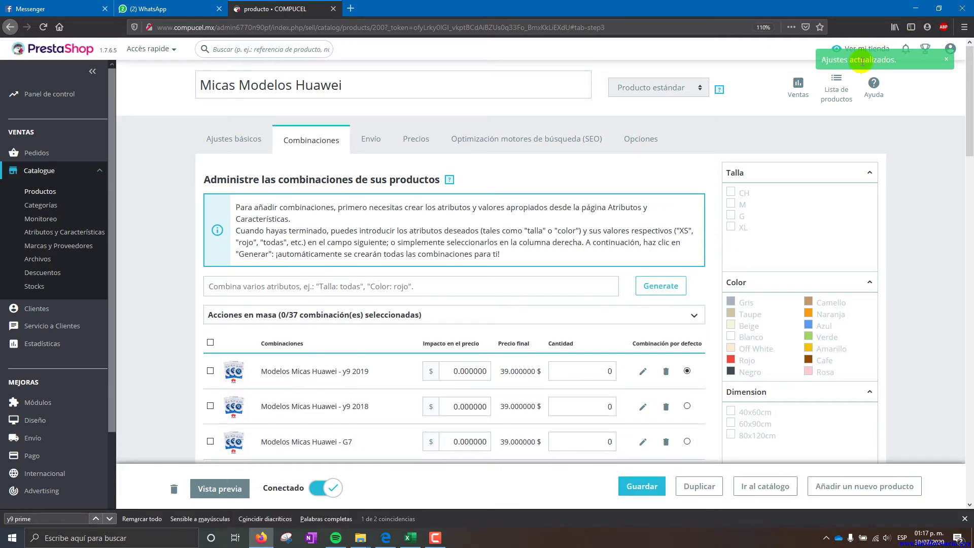
# Switch to Edge, look through the Modelos Micas Huawei options on the storefront product page, and select P smart 2019
pyautogui.click(386, 538)
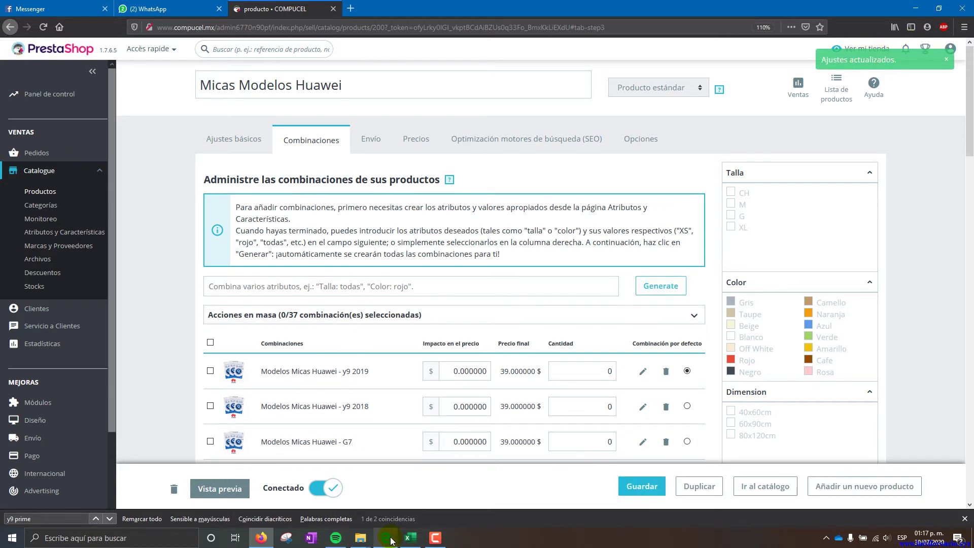
pyautogui.click(557, 368)
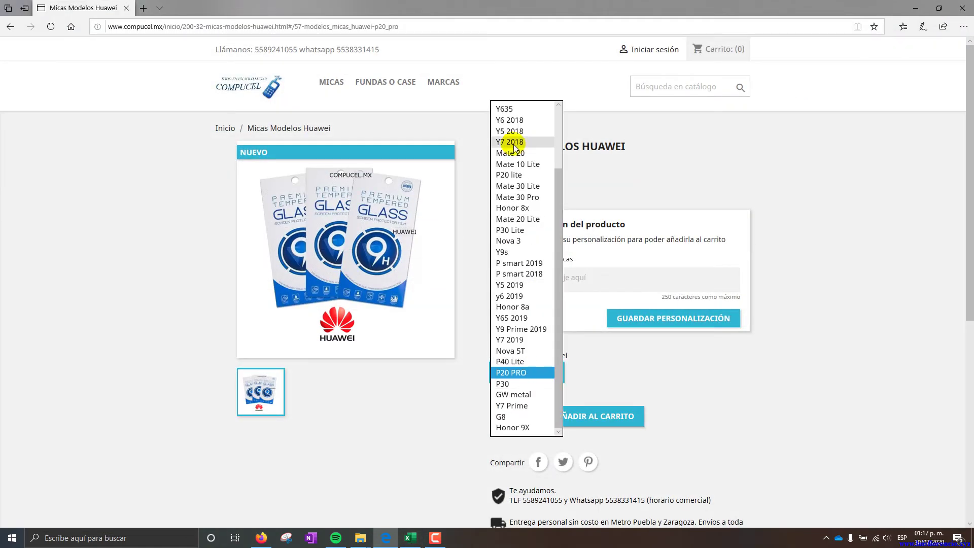
pyautogui.moveTo(557, 185); pyautogui.dragTo(558, 87)
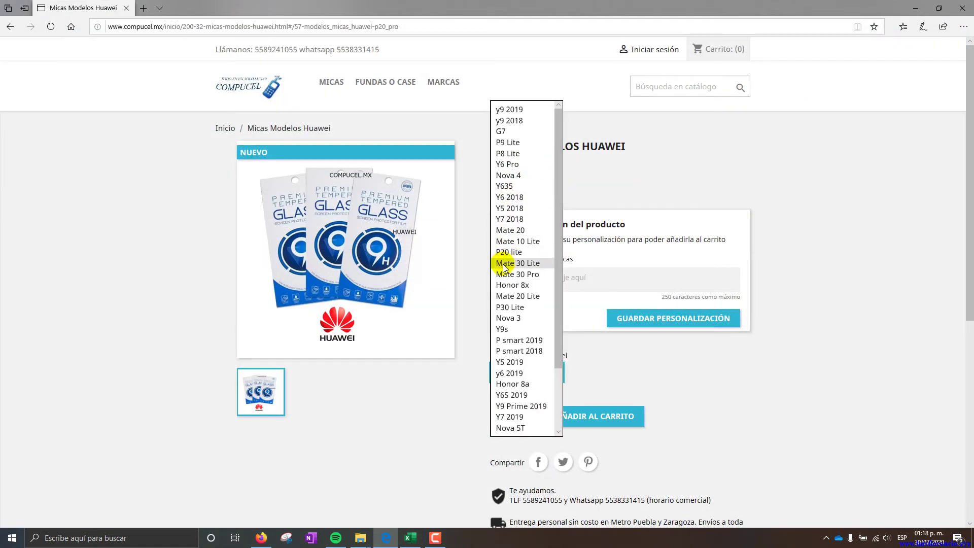
pyautogui.scroll(-2, 510, 345)
pyautogui.scroll(3, 511, 349)
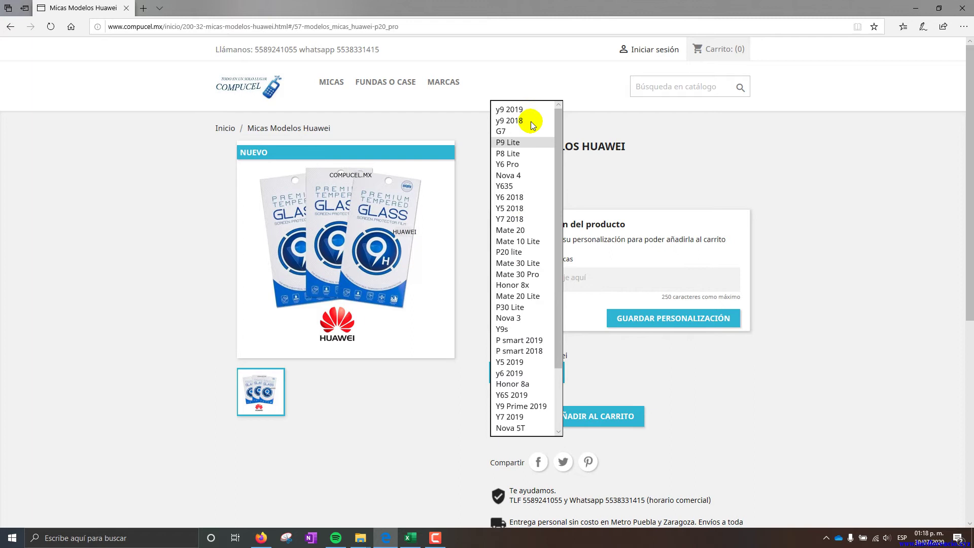
pyautogui.click(659, 159)
pyautogui.click(526, 375)
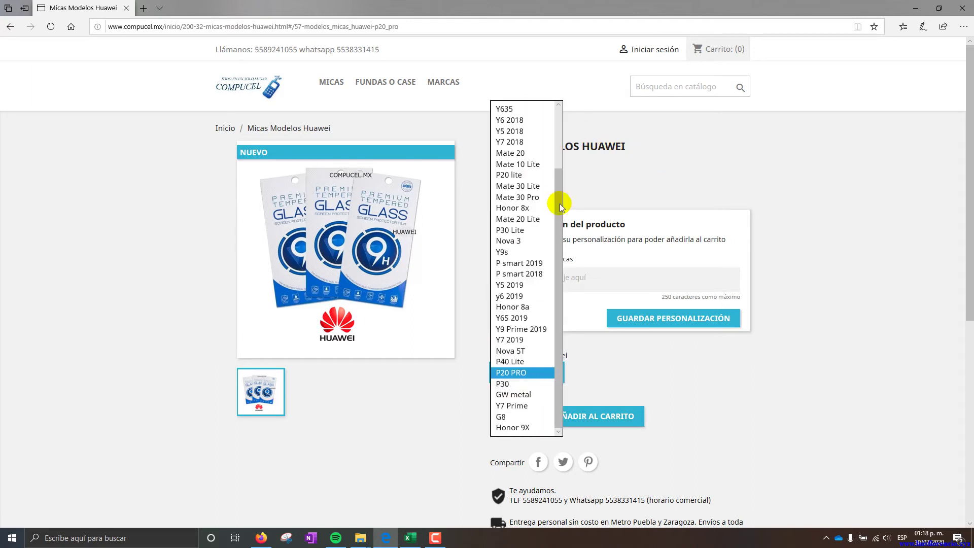
pyautogui.moveTo(557, 196); pyautogui.dragTo(566, 130)
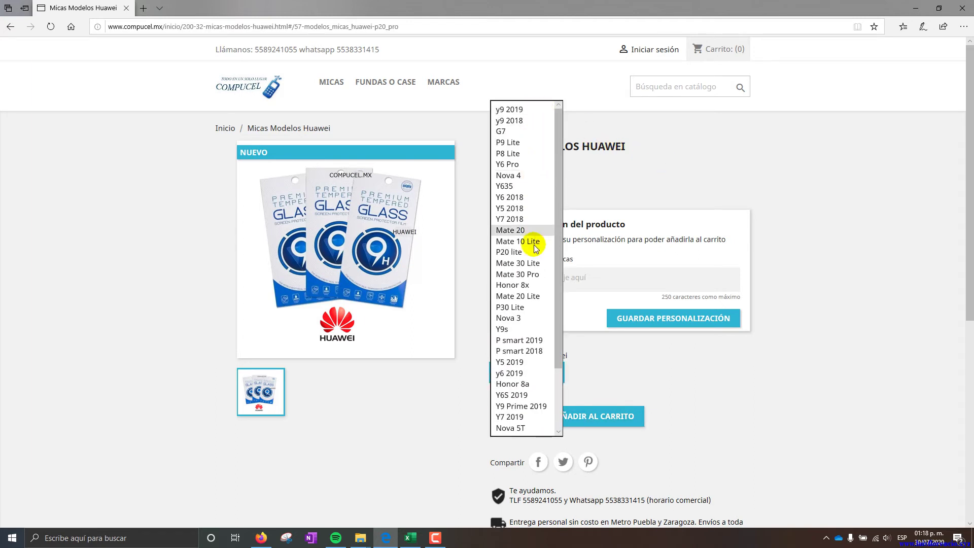
pyautogui.click(516, 337)
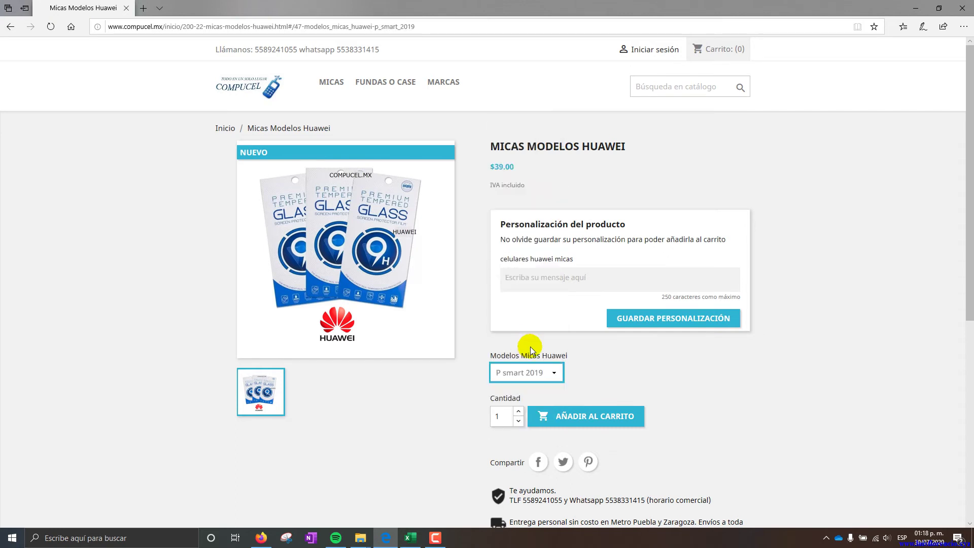
# Select the Mate 30 Lite model for the product and view the rest of its storefront page
pyautogui.click(507, 374)
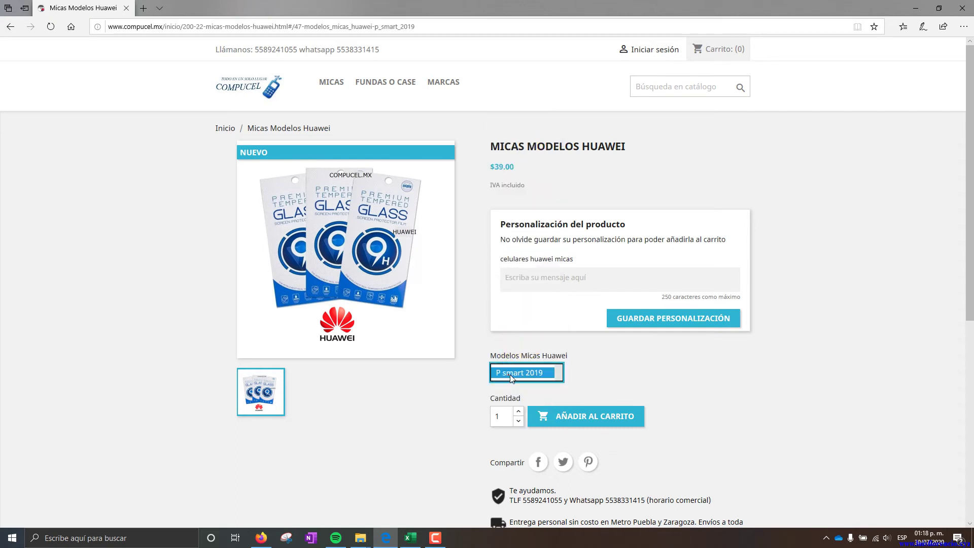
pyautogui.click(521, 300)
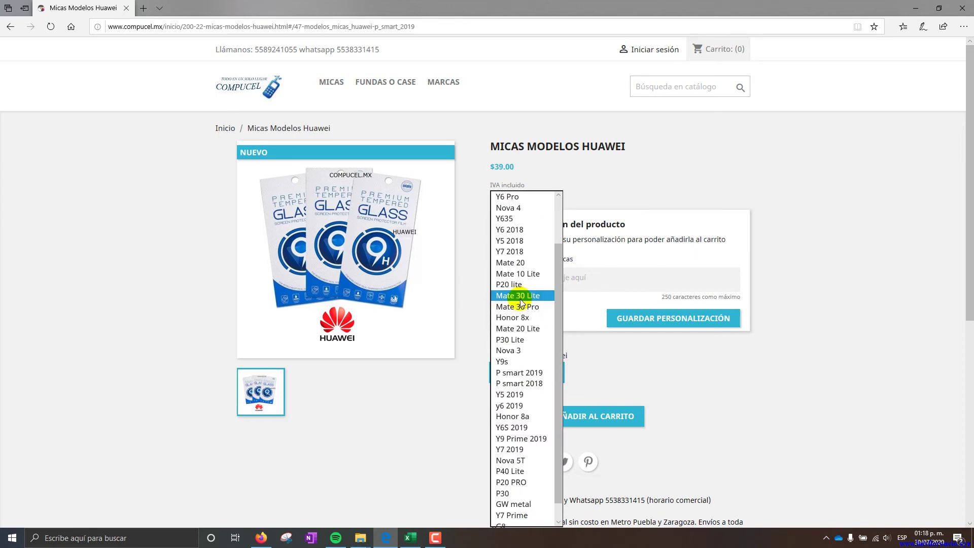
pyautogui.scroll(-7, 531, 332)
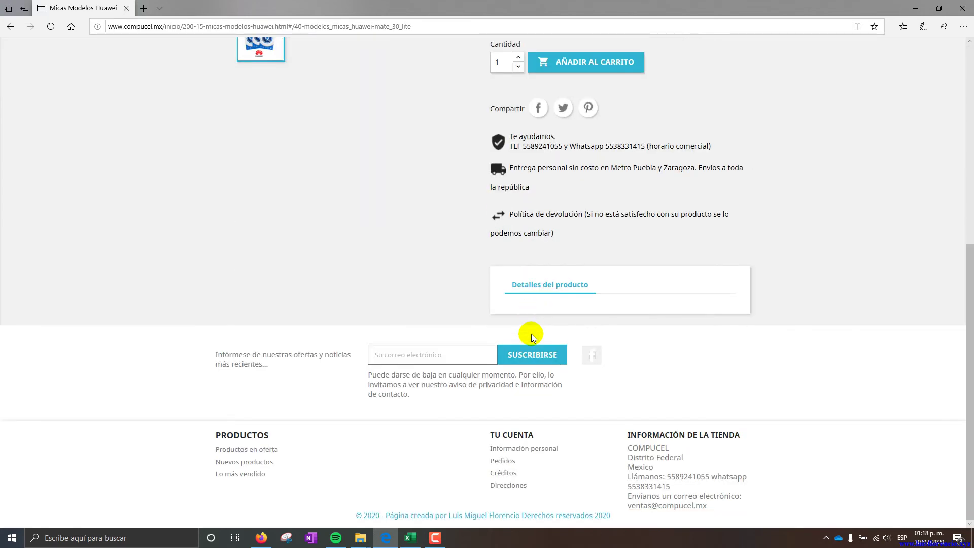
# Look through the whole list of Modelos Micas Huawei options on the storefront product page, then close it without choosing another model
pyautogui.scroll(8, 531, 333)
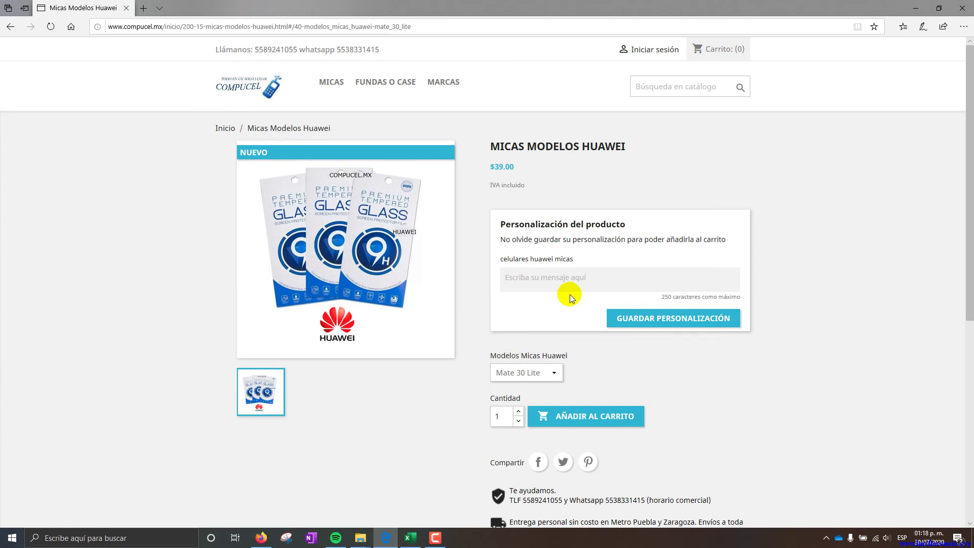
pyautogui.click(523, 374)
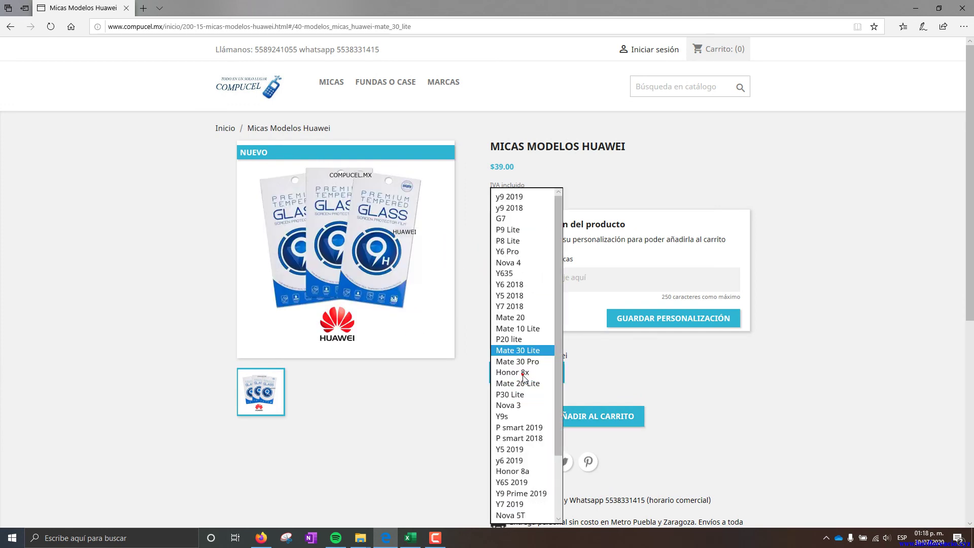
pyautogui.moveTo(558, 207); pyautogui.dragTo(558, 386)
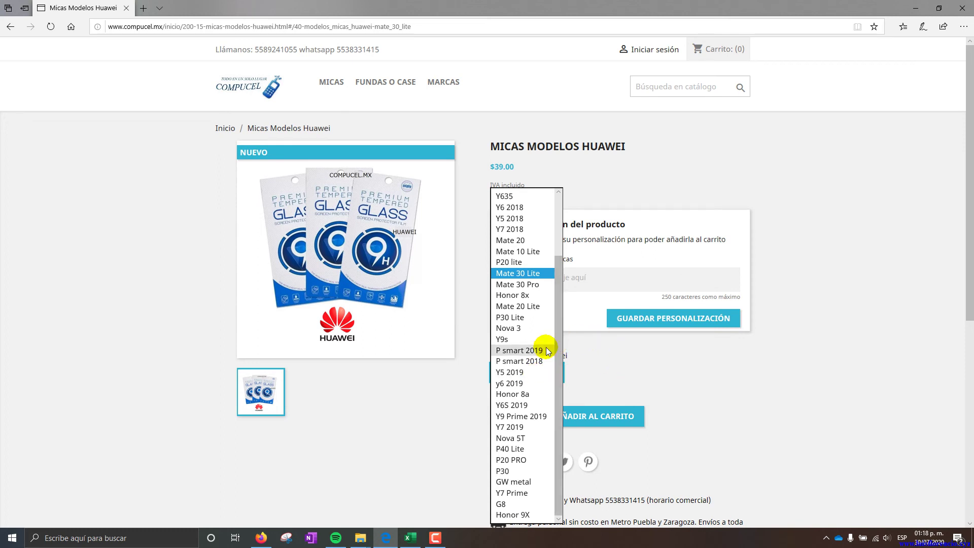
pyautogui.click(638, 357)
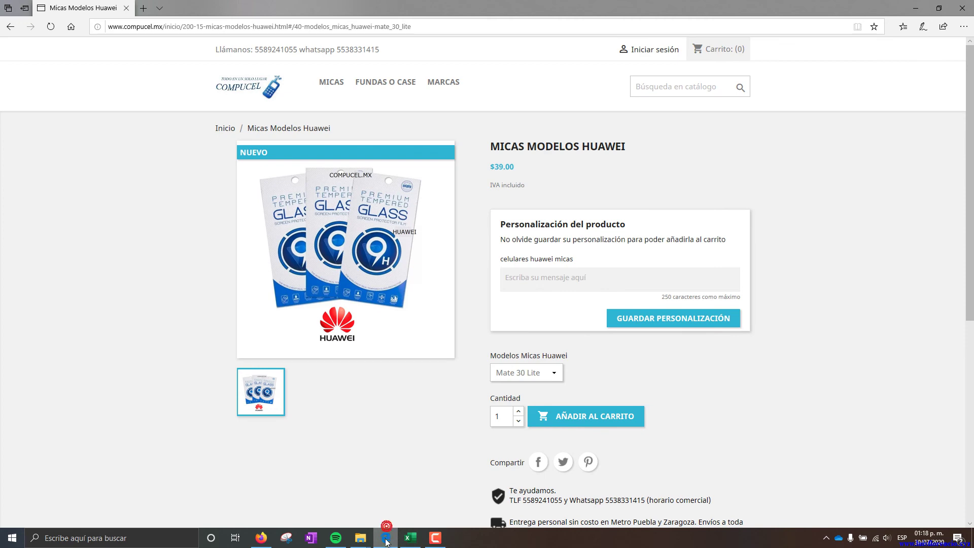
# Switch to Firefox to view the catalogue's product list in the PrestaShop back office, and return to the storefront product page in Edge
pyautogui.click(262, 538)
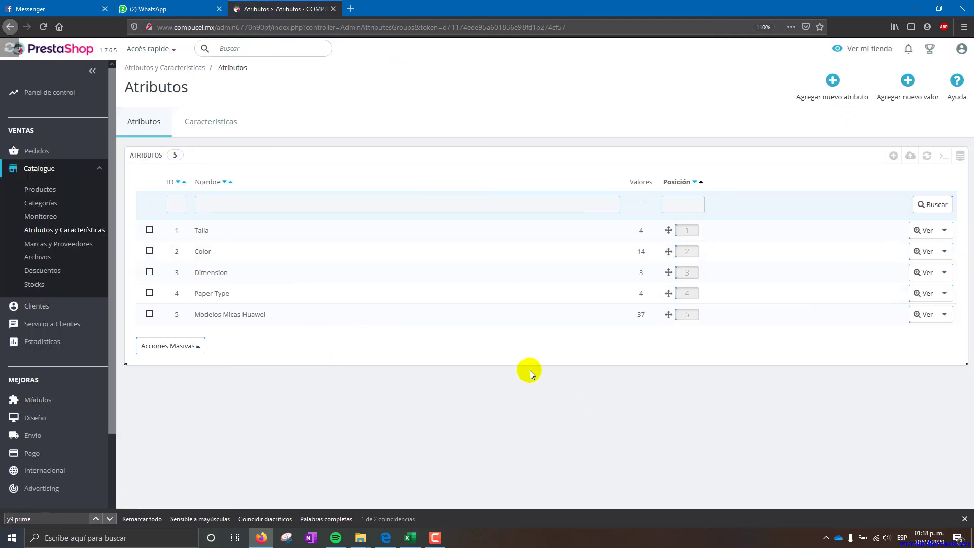
pyautogui.click(49, 194)
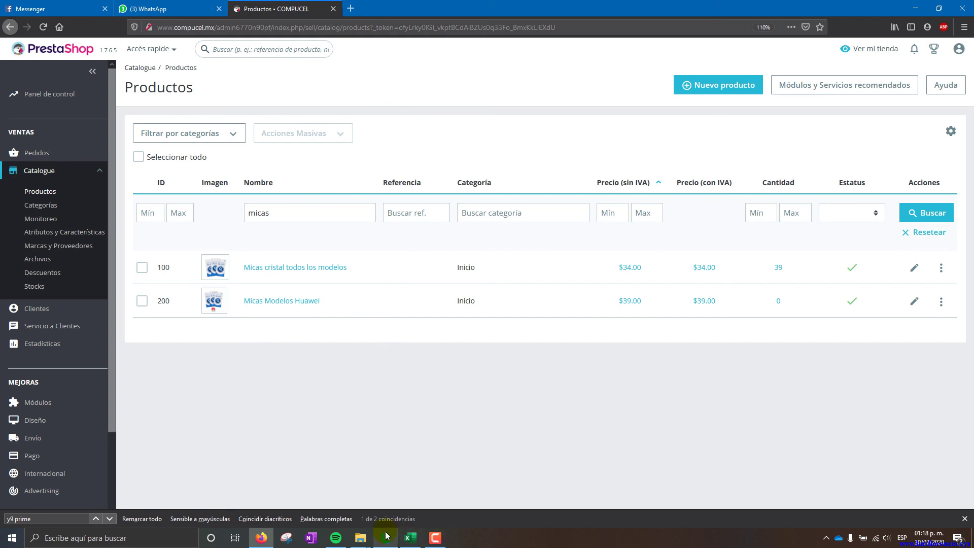
pyautogui.moveTo(386, 536)
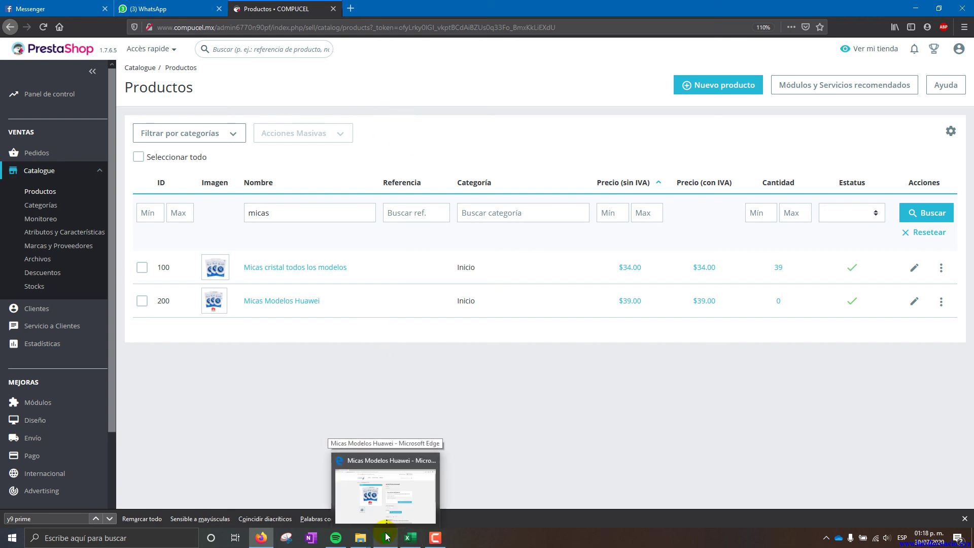
pyautogui.click(393, 511)
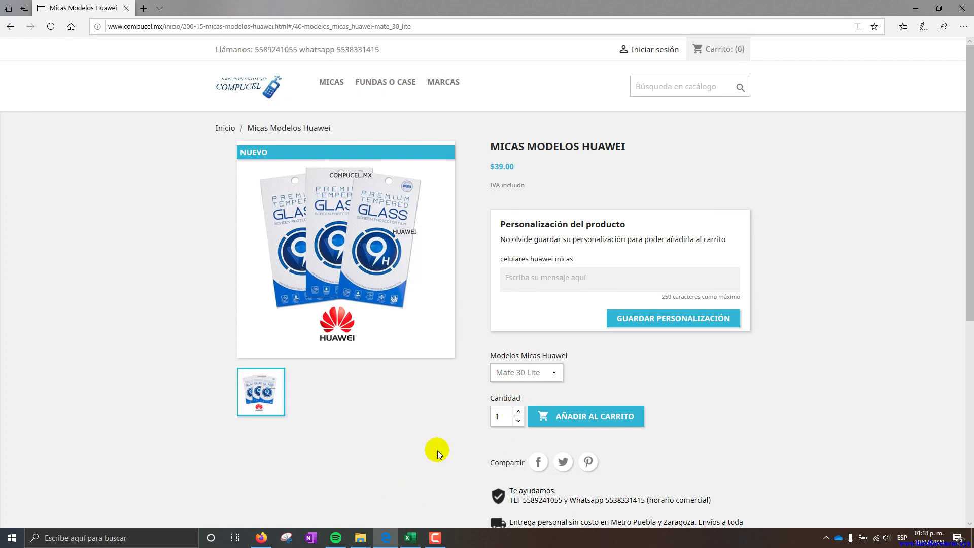
pyautogui.moveTo(435, 540)
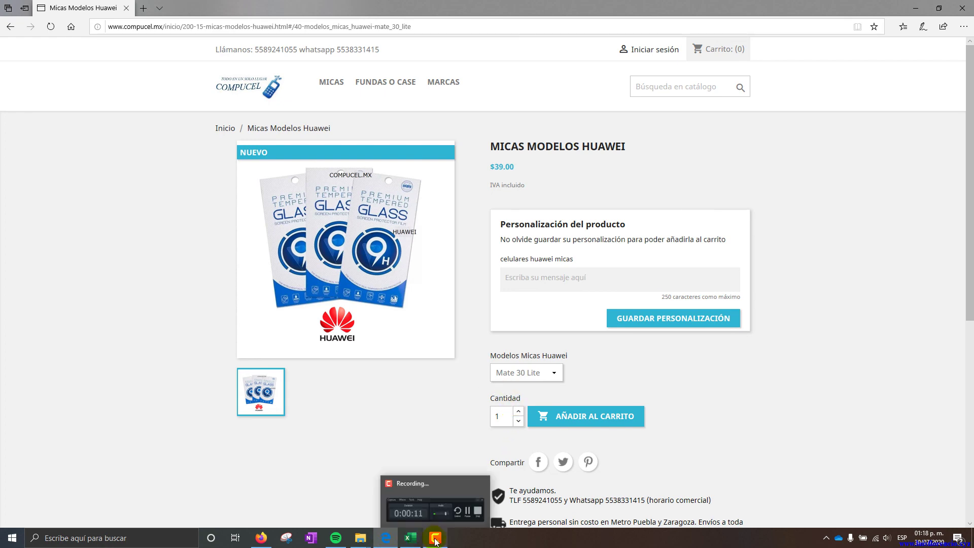